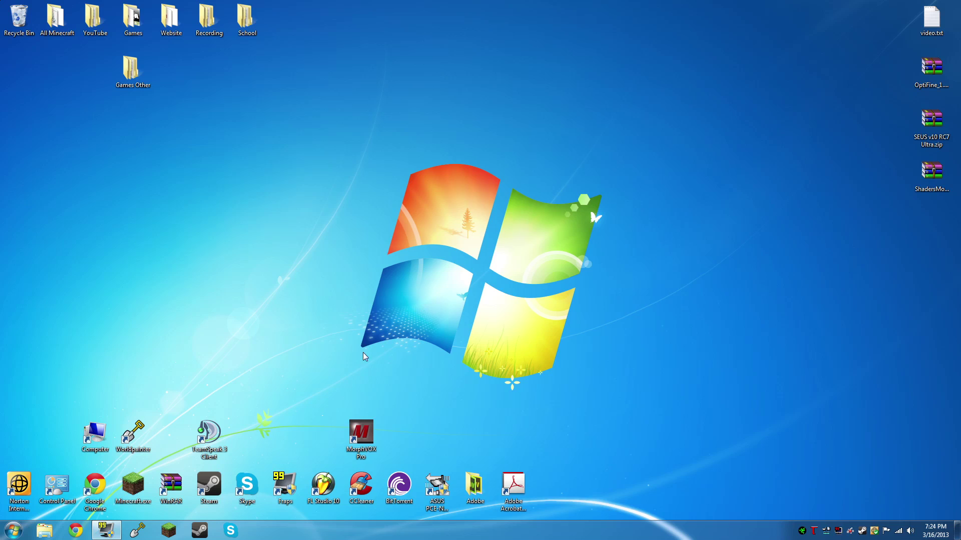
Bring up Chrome and open its browsing history to find the FPS-FIXER 0.1 forum thread.
left_click(76, 531)
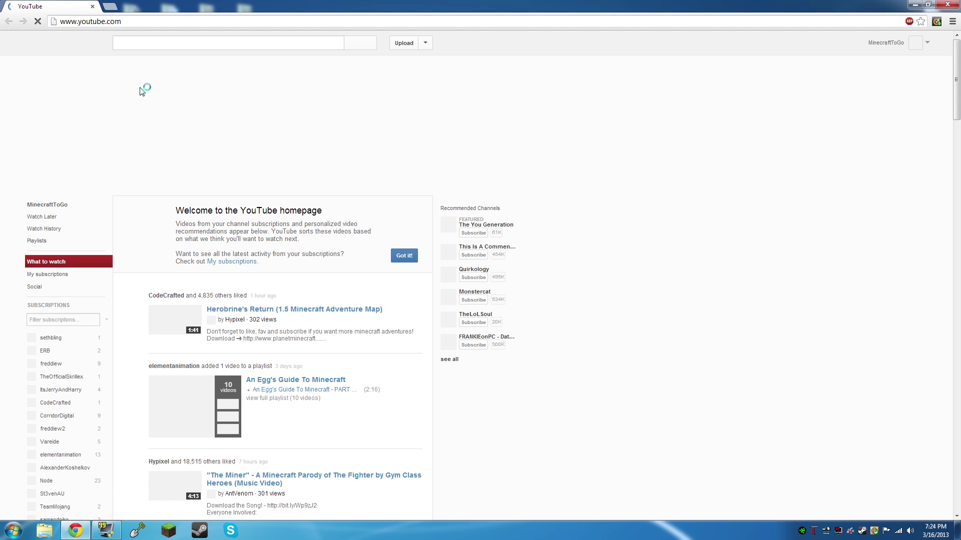
key("ctrl+h")
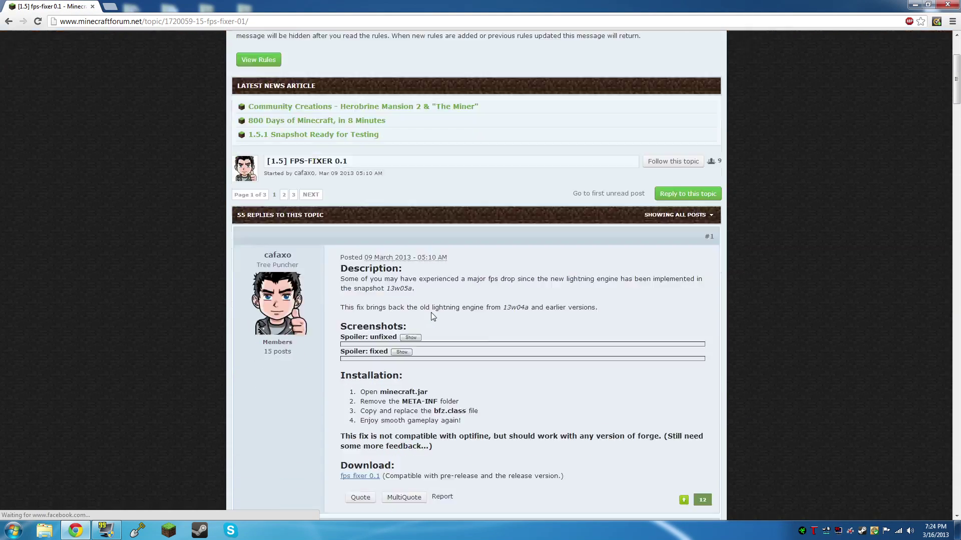
scroll(444, 308, "down", 1)
scroll(445, 307, "down", 1)
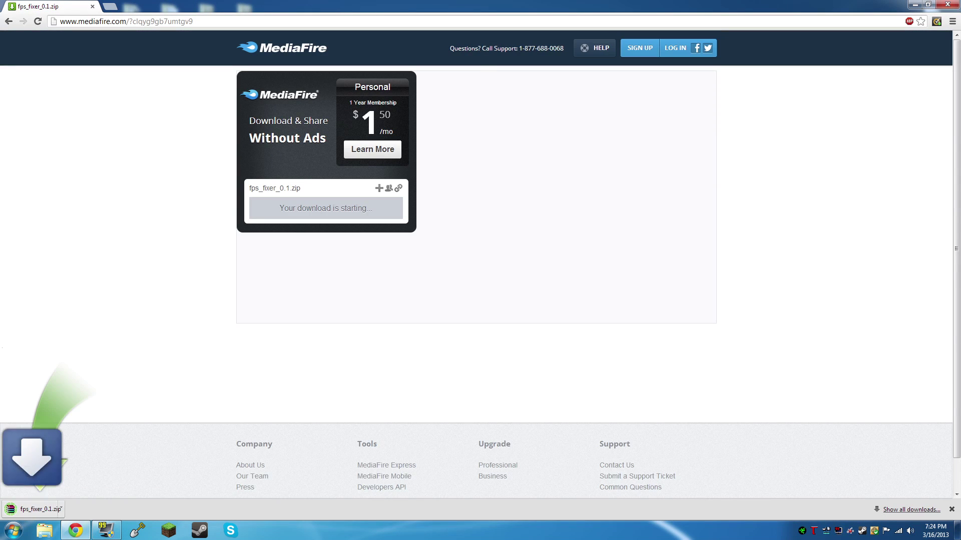
Open fps_fixer_0.1.zip in WinRAR and extract bfz.class onto the desktop.
key("super+d")
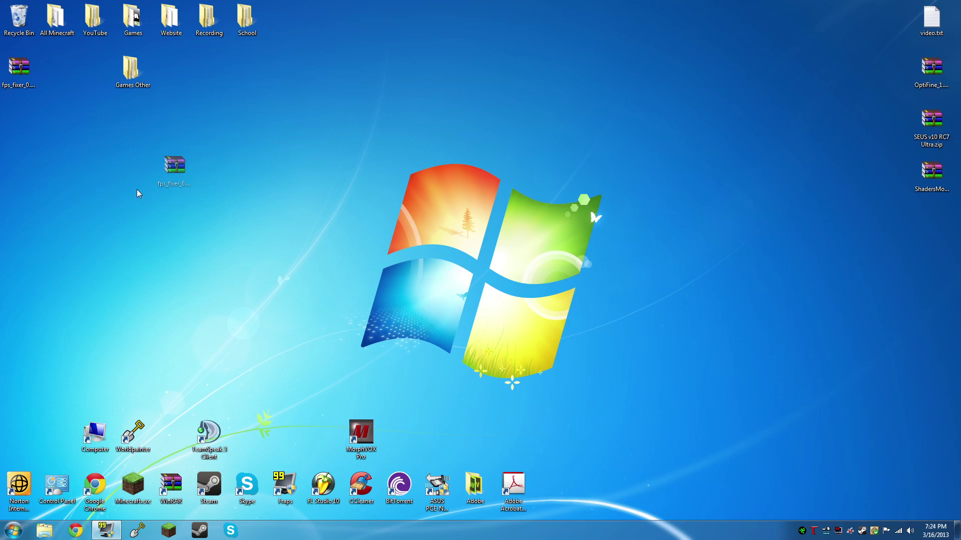
left_click_drag(14, 83, 201, 201)
double_click(224, 181)
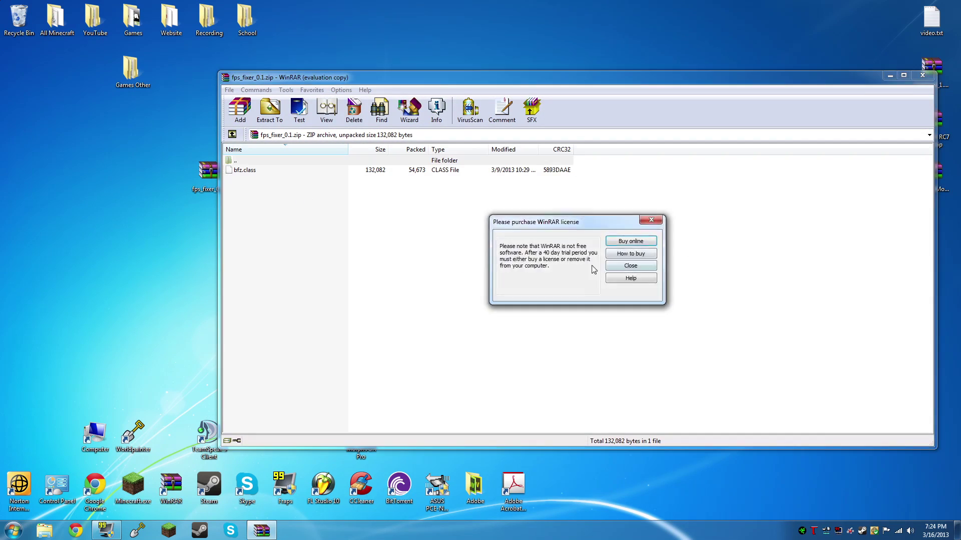
left_click(634, 274)
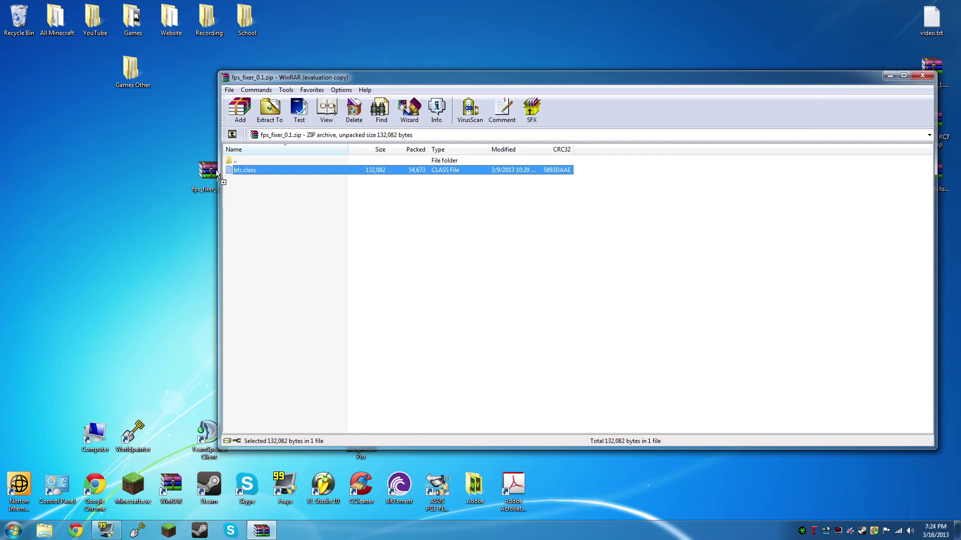
left_click_drag(256, 170, 169, 173)
left_click_drag(163, 125, 163, 177)
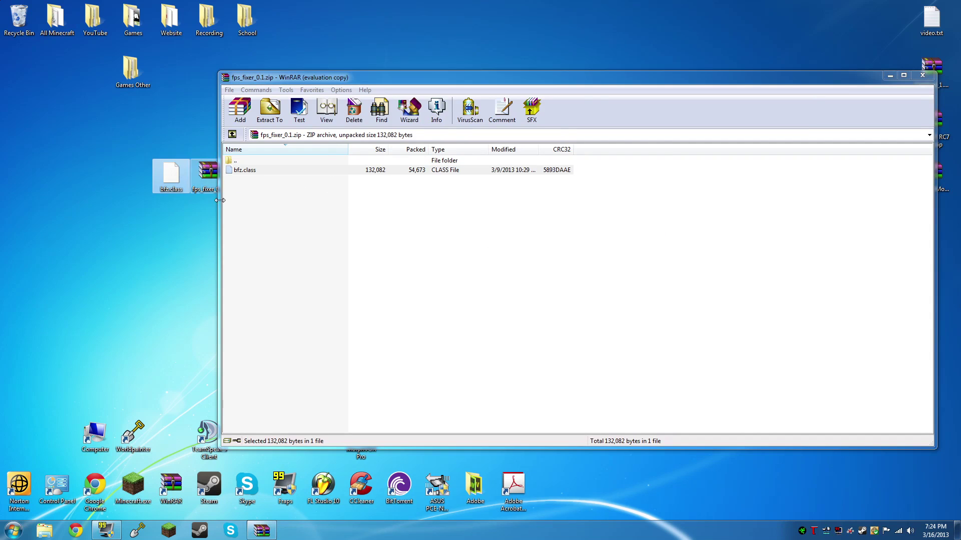
Close WinRAR and send fps_fixer_0.1.zip to the Recycle Bin.
left_click(921, 76)
left_click_drag(267, 214, 189, 157)
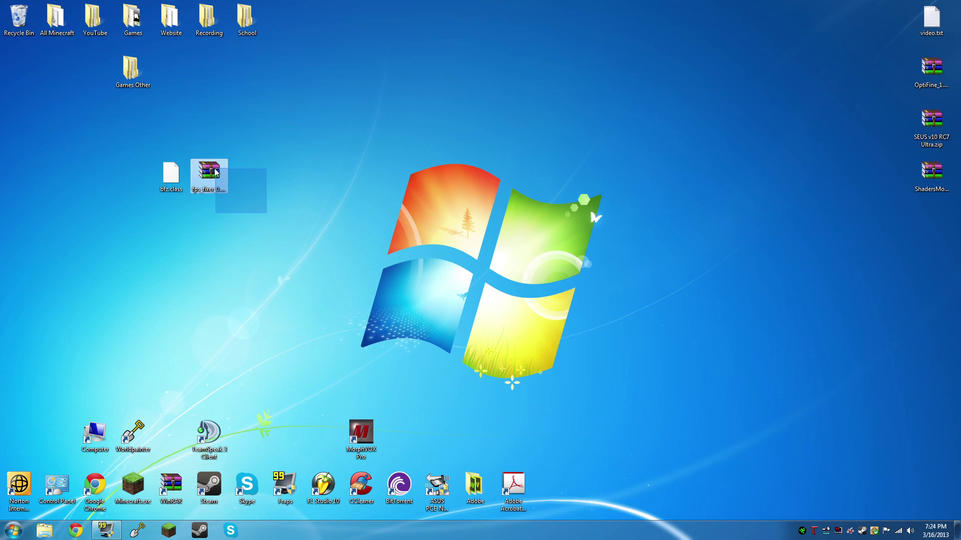
key("Delete")
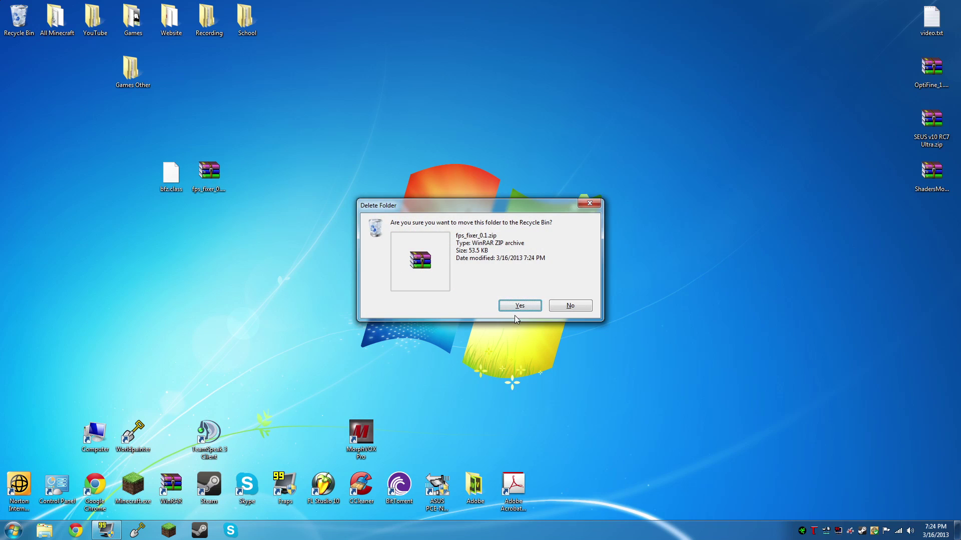
left_click(525, 307)
left_click(3, 535)
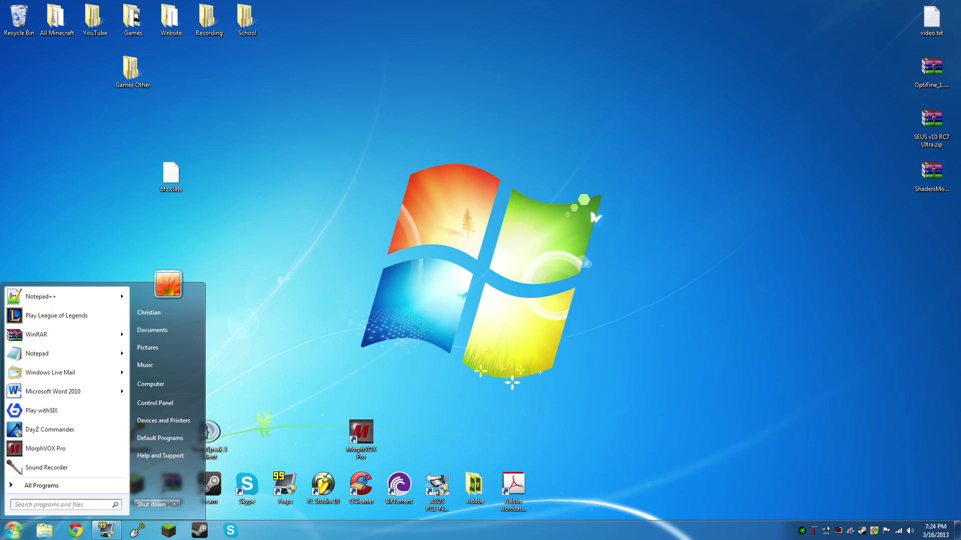
type("%appdata%")
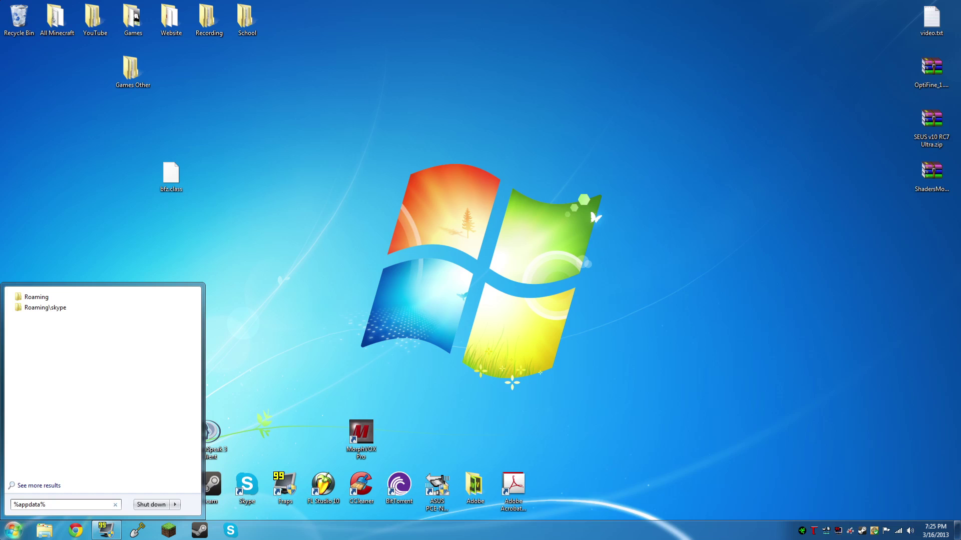
Go from the Roaming folder into .minecraft and then its bin folder.
left_click(48, 299)
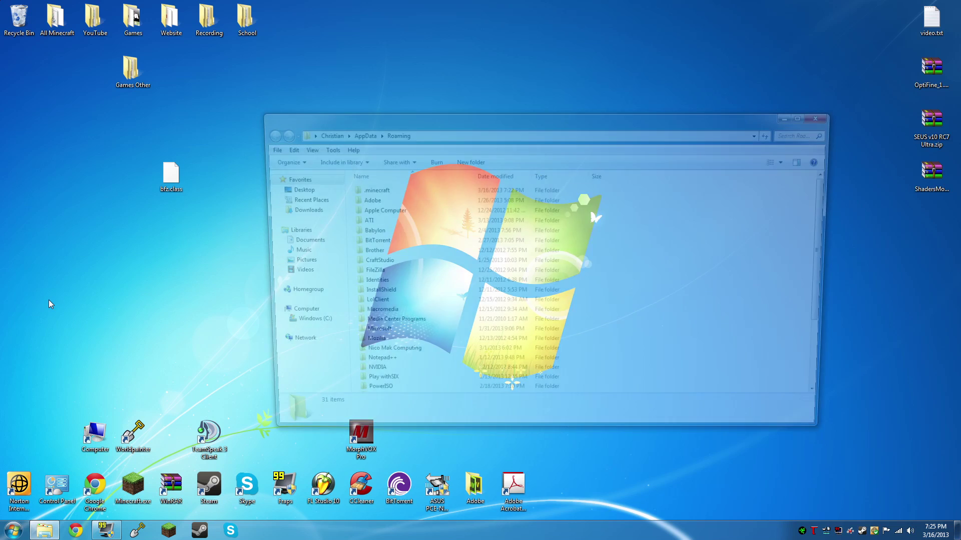
double_click(380, 189)
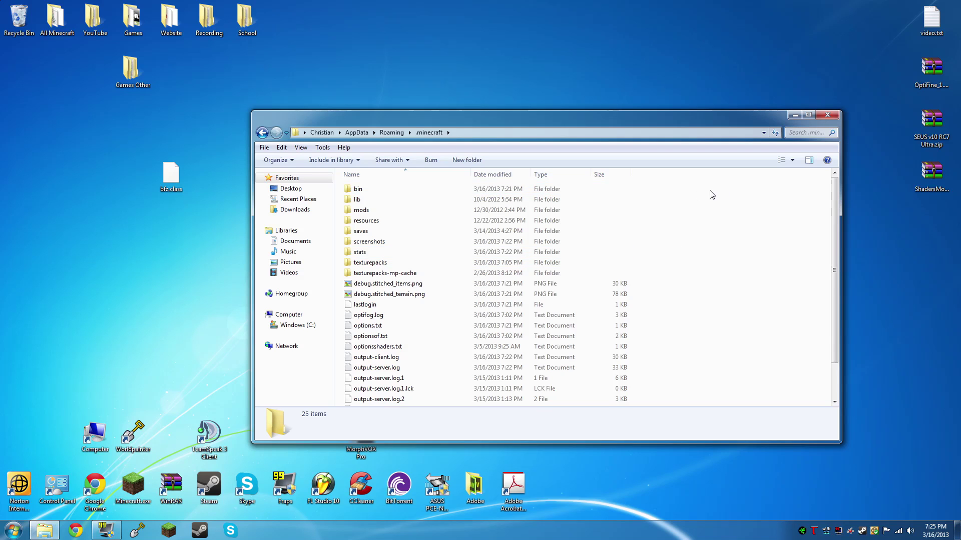
mouse_move(709, 190)
left_mouse_down()
mouse_move(601, 406)
mouse_move(672, 304)
left_mouse_up()
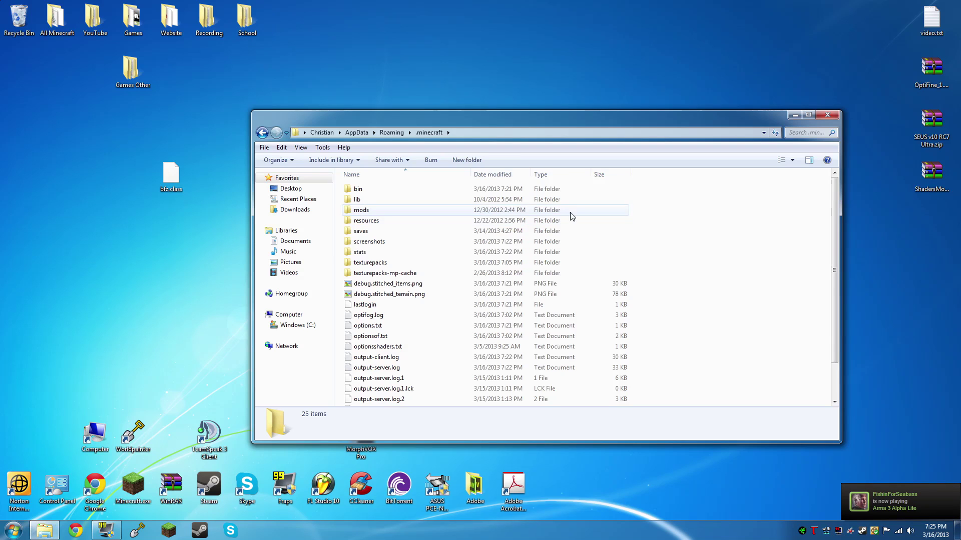
double_click(368, 194)
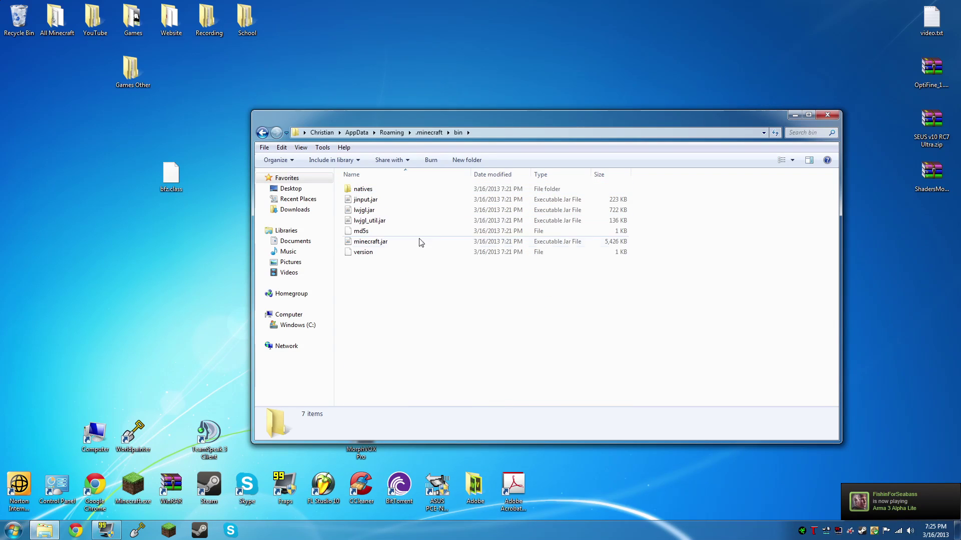
Open minecraft.jar with WinRAR and dismiss the license reminder.
right_click(378, 247)
mouse_move(409, 271)
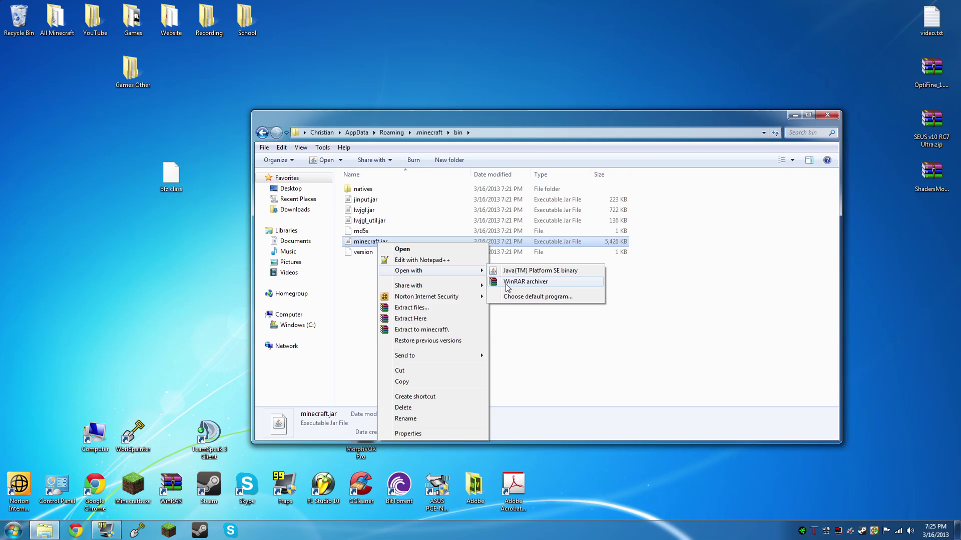
left_click(526, 281)
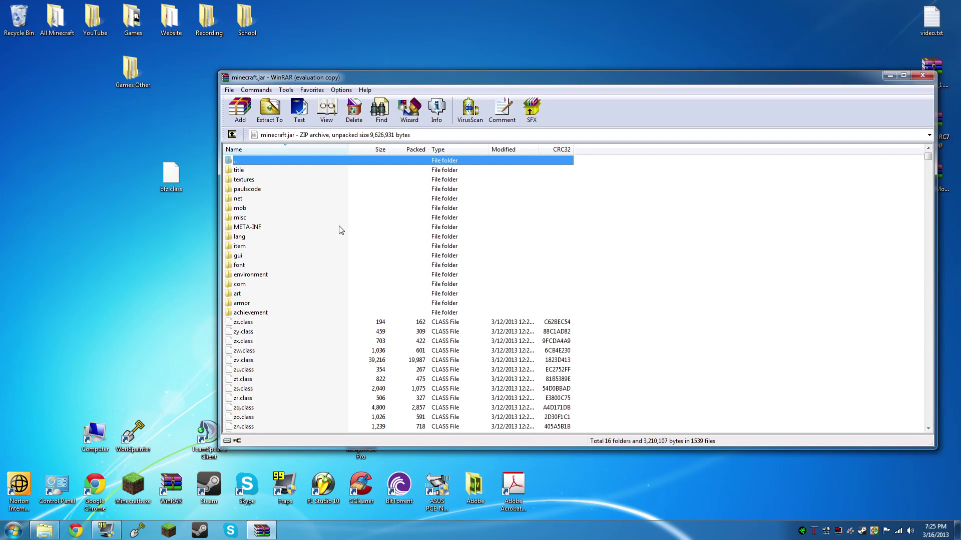
left_click(648, 270)
left_click_drag(753, 79, 675, 233)
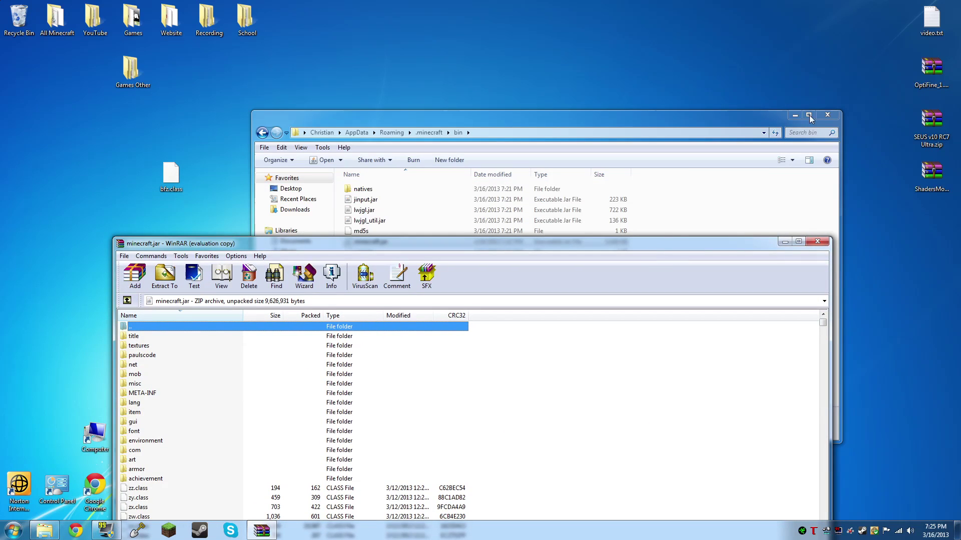
Close the bin folder window and delete the META-INF folder from minecraft.jar.
left_click(826, 115)
left_click_drag(623, 242, 721, 53)
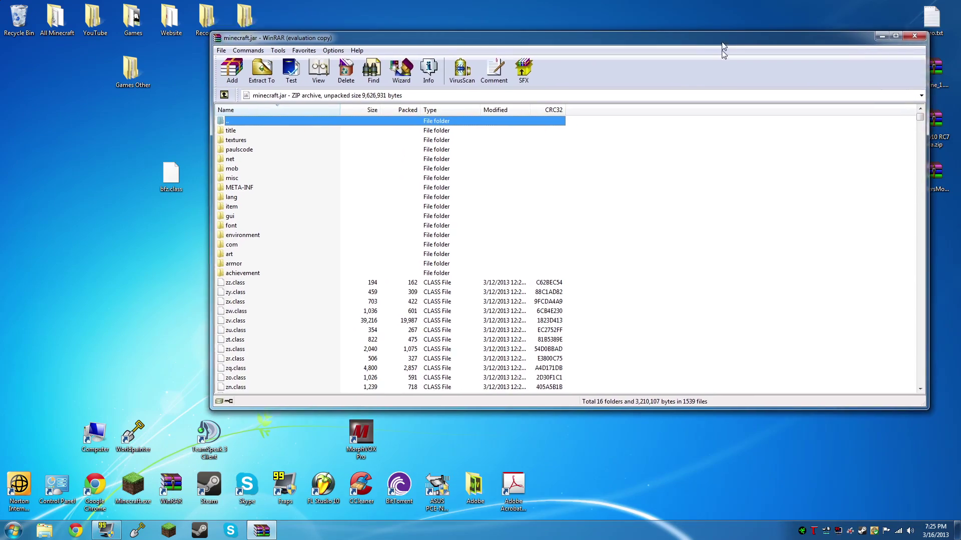
left_click(239, 205)
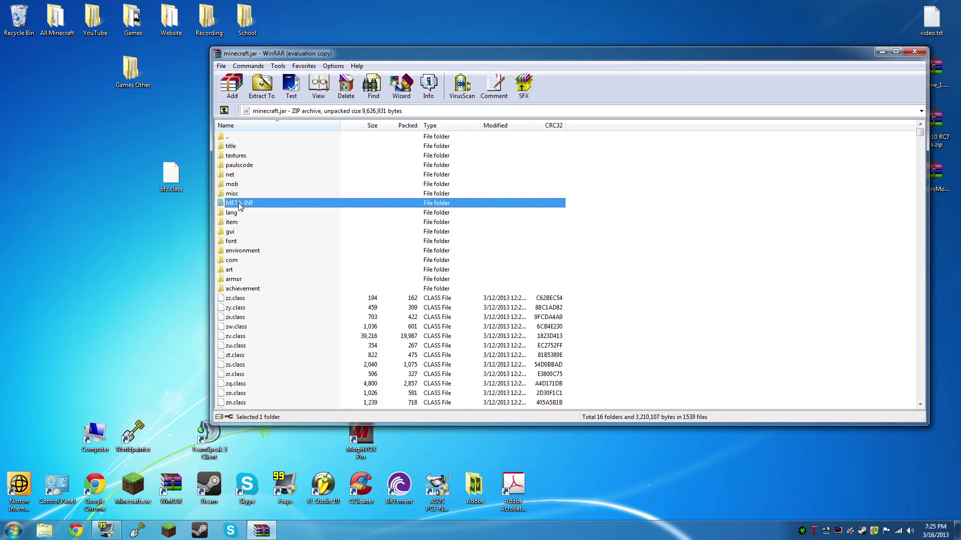
key("Delete")
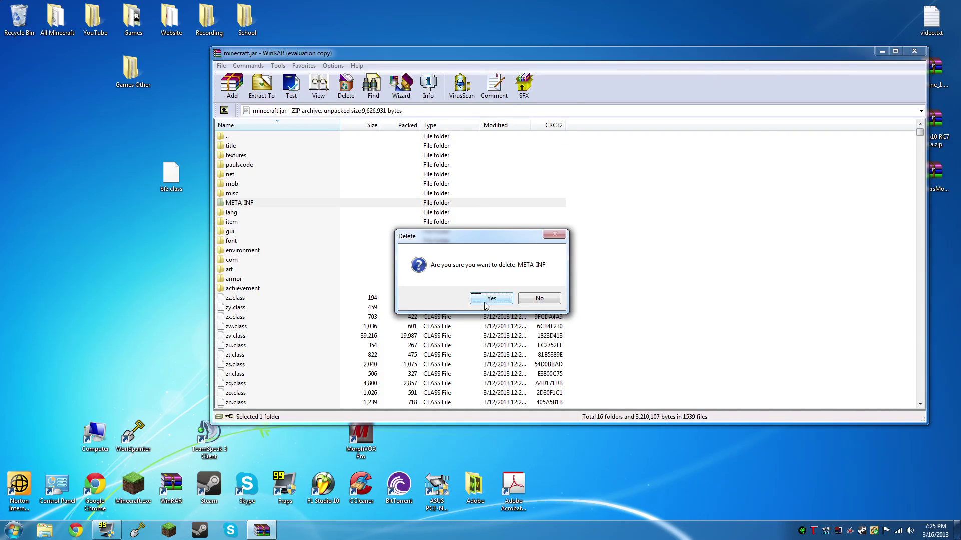
left_click(489, 300)
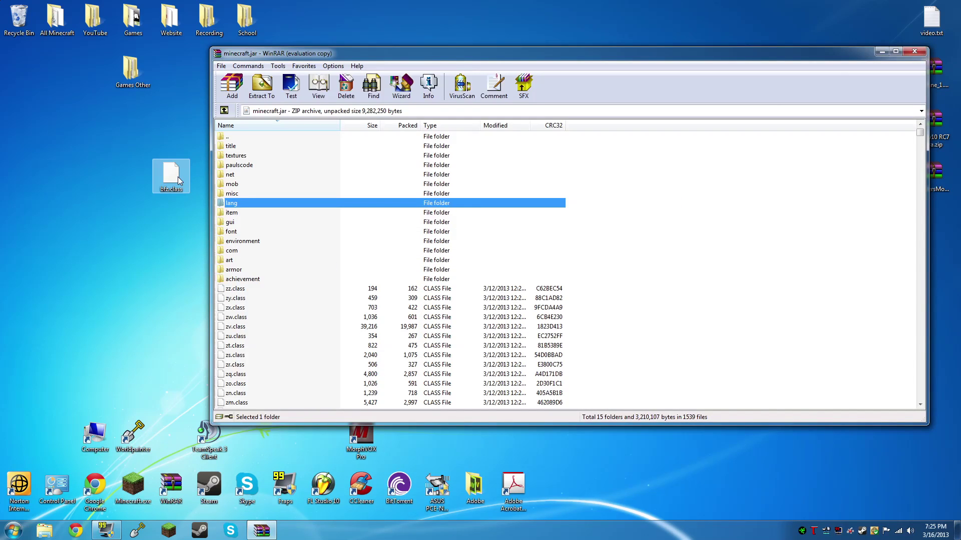
Add bfz.class to minecraft.jar's top level and close WinRAR.
left_click_drag(179, 181, 598, 354)
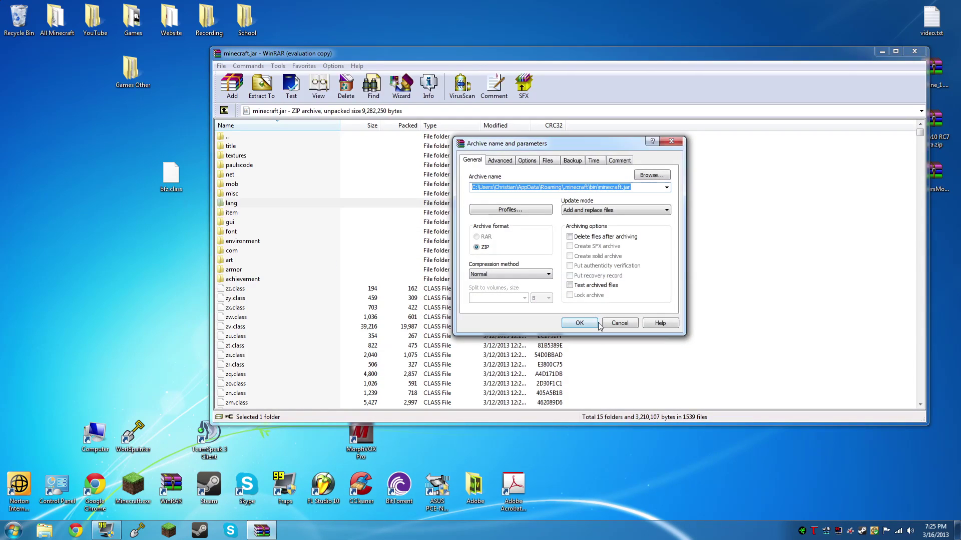
left_click(593, 325)
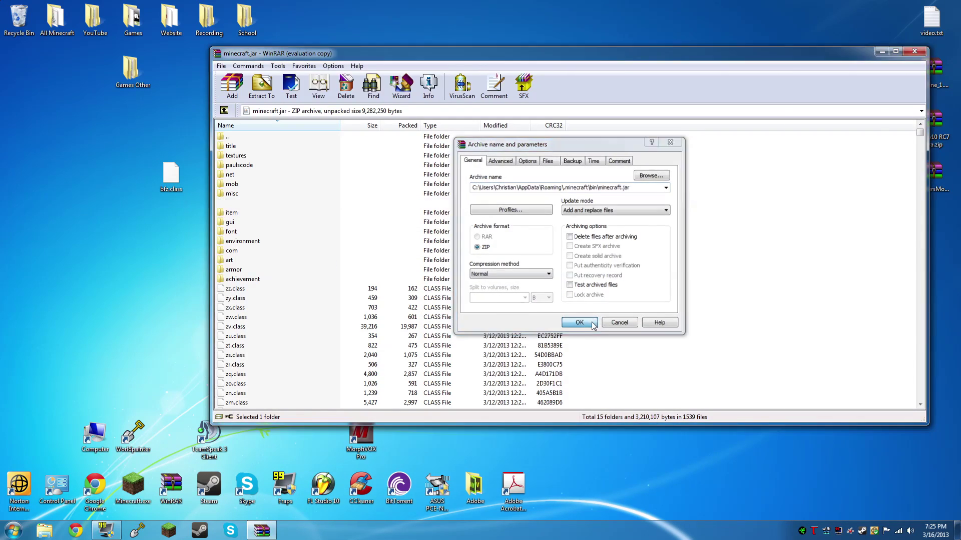
left_click(915, 53)
mouse_move(222, 214)
left_mouse_down()
mouse_move(177, 159)
mouse_move(160, 179)
mouse_move(216, 237)
left_mouse_up()
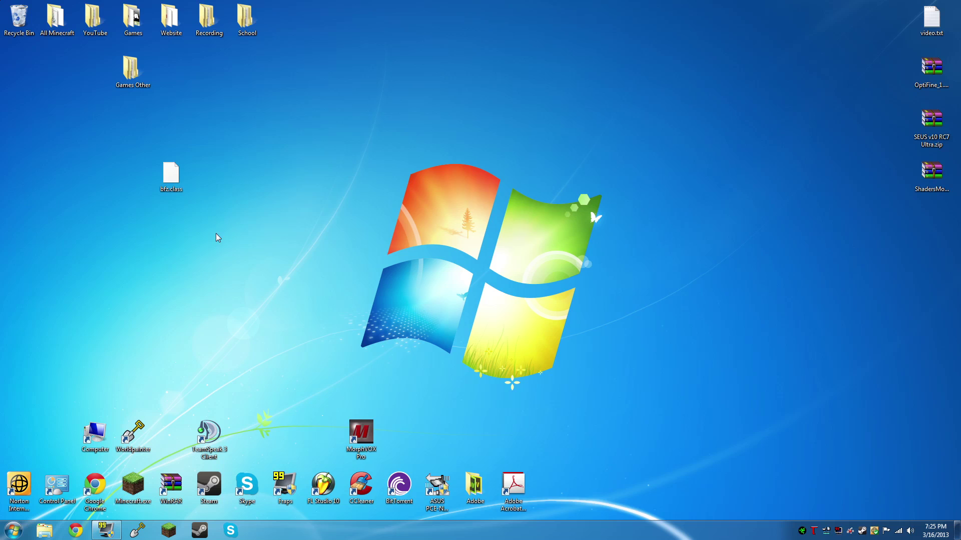
Launch Minecraft, log in, and start the LAN Party singleplayer world.
left_click(168, 531)
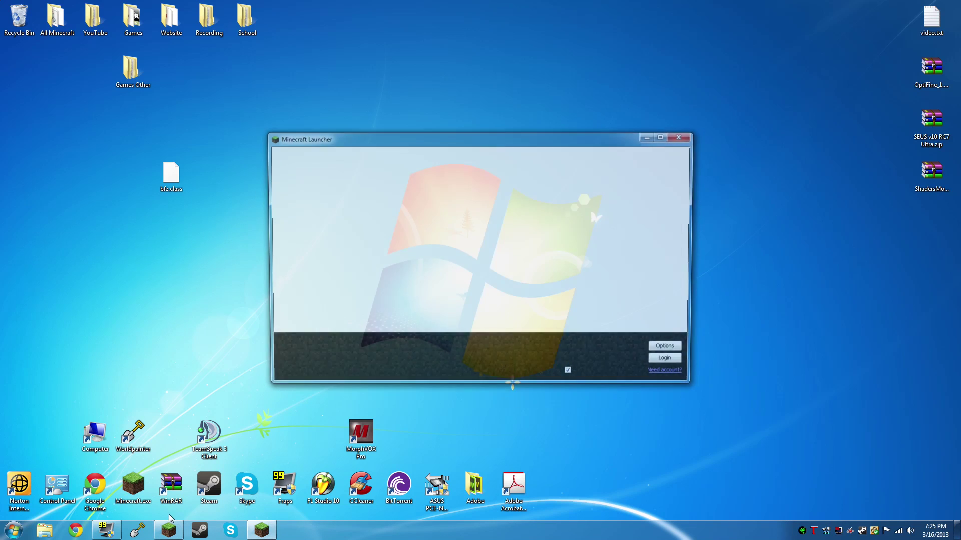
left_click(676, 363)
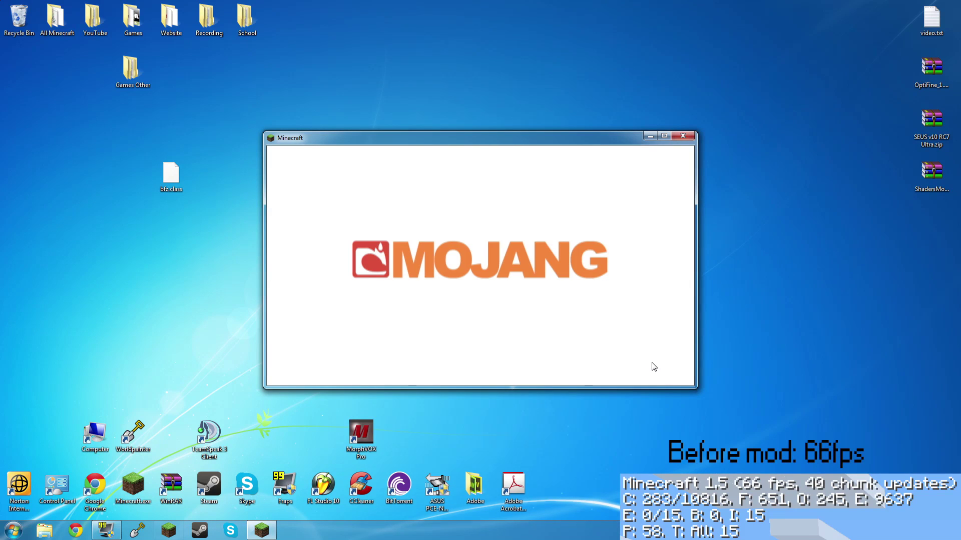
left_click(663, 136)
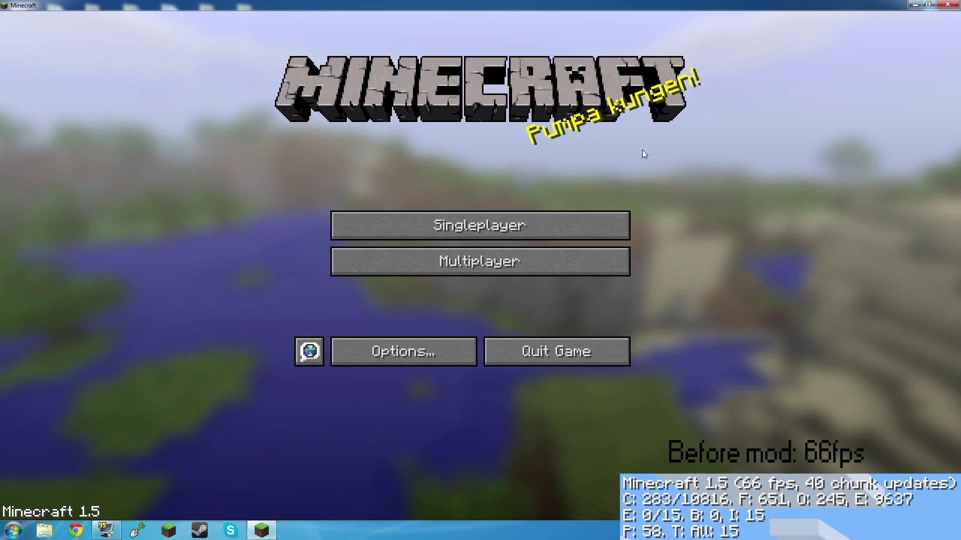
left_click(479, 217)
left_click(418, 74)
left_click(387, 471)
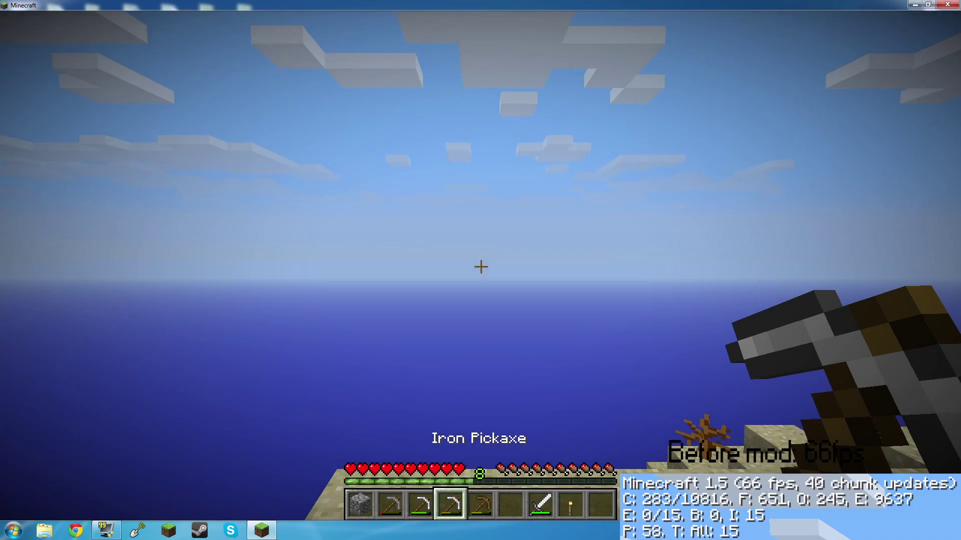
Check the frame rate with the F3 debug stats, then save and quit the world.
key("F3")
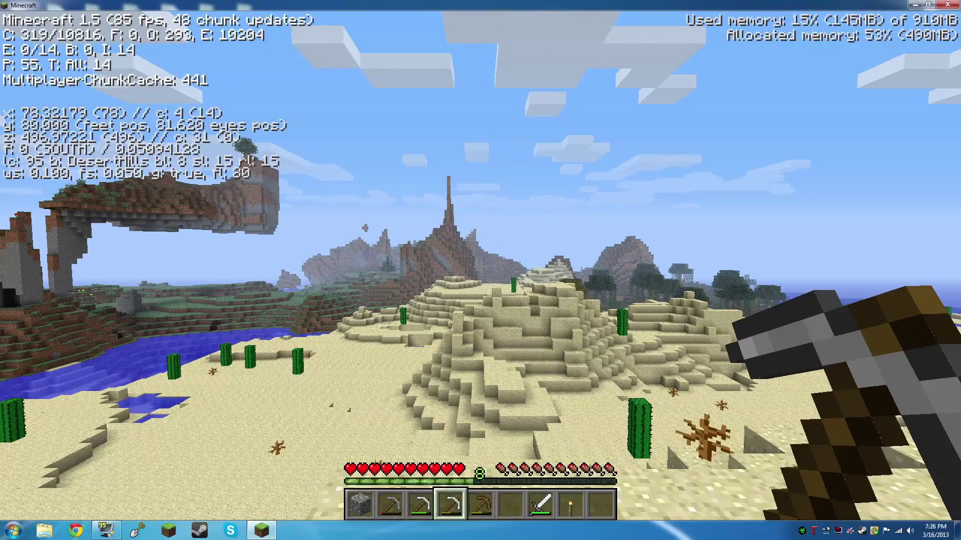
key("F3")
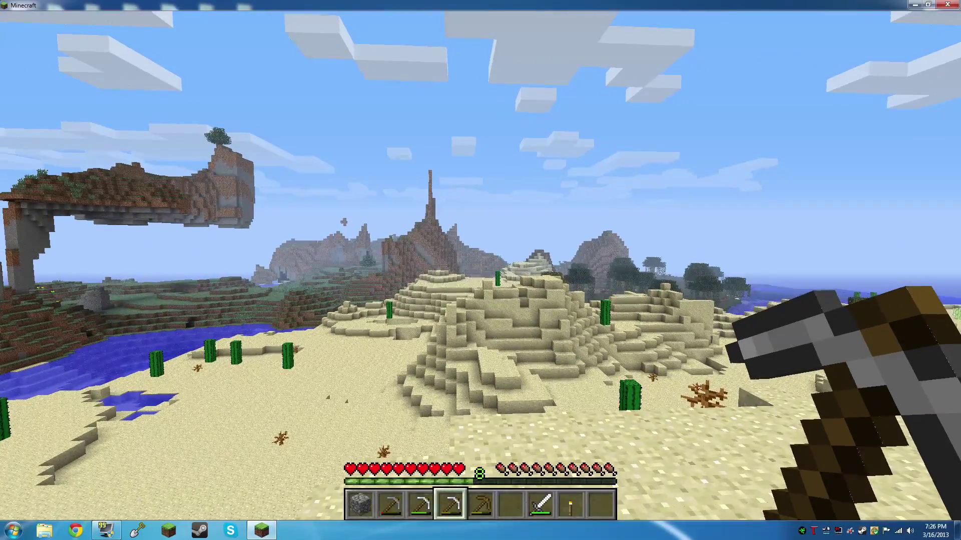
key("F3")
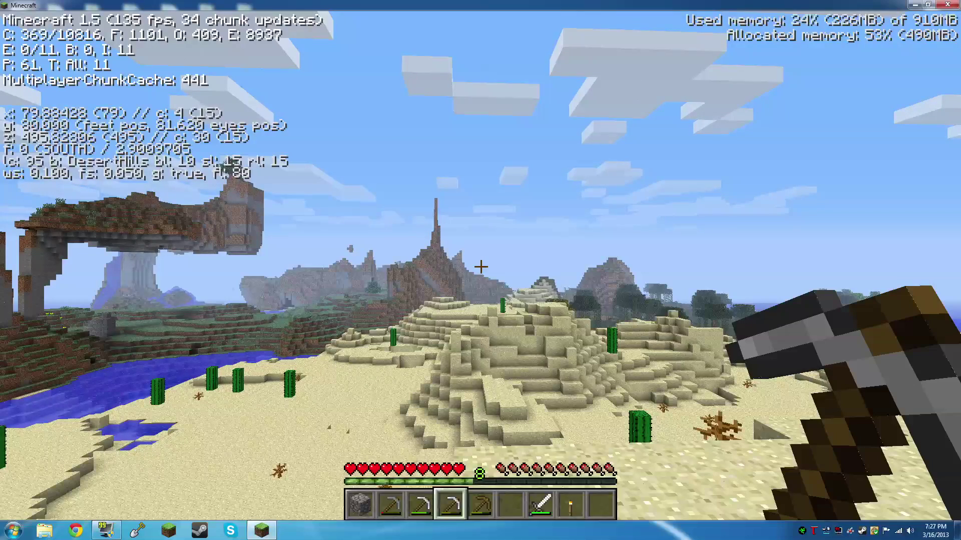
key("Escape")
left_click(430, 320)
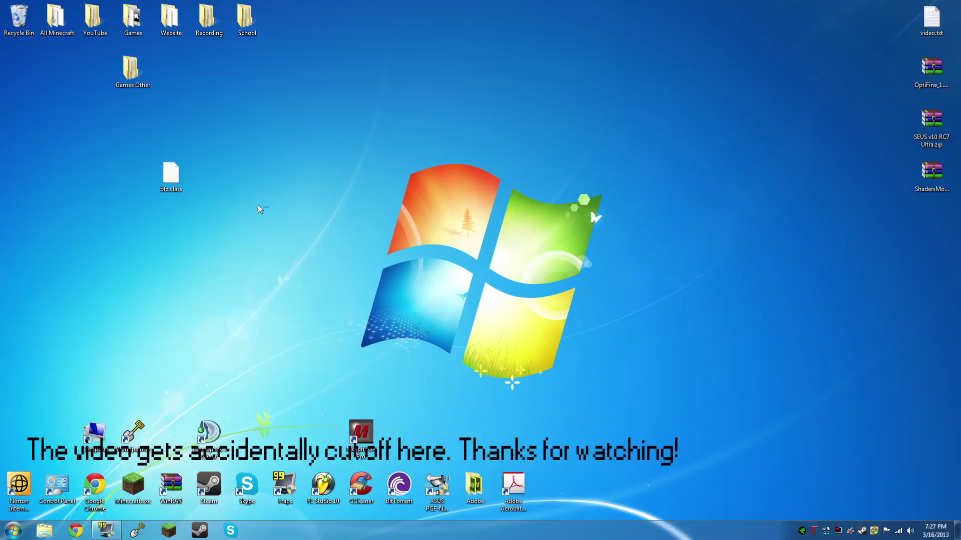
Delete bfz.class from the desktop to the Recycle Bin.
left_click_drag(258, 209, 146, 157)
key("Delete")
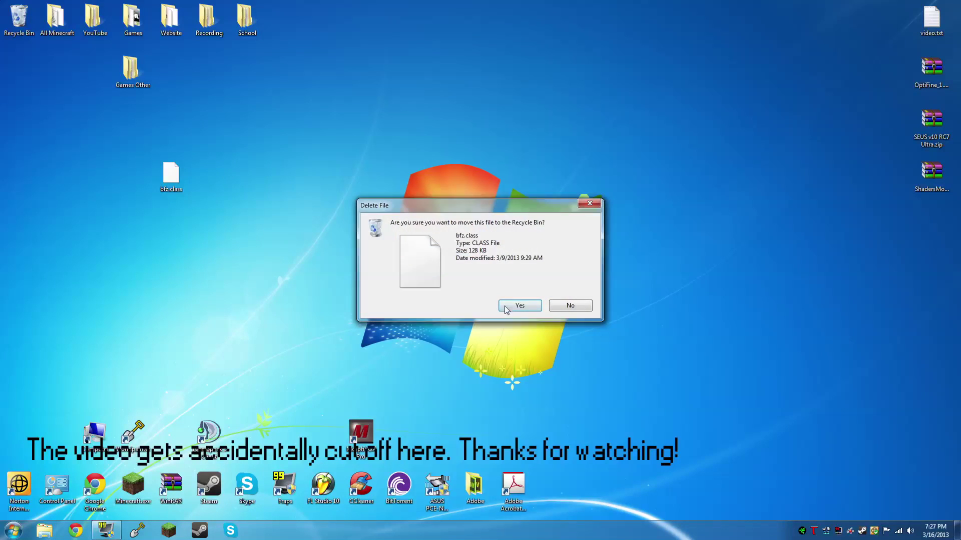
left_click(505, 306)
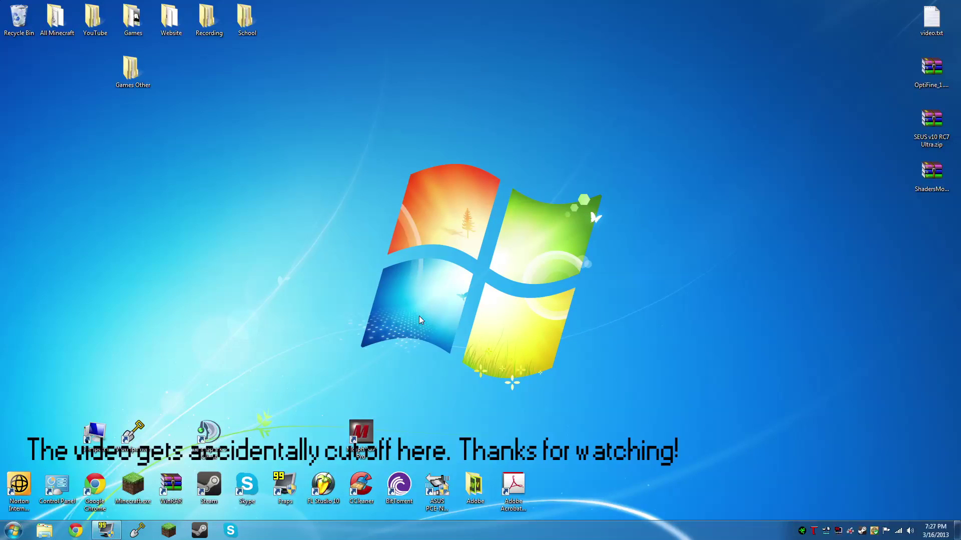